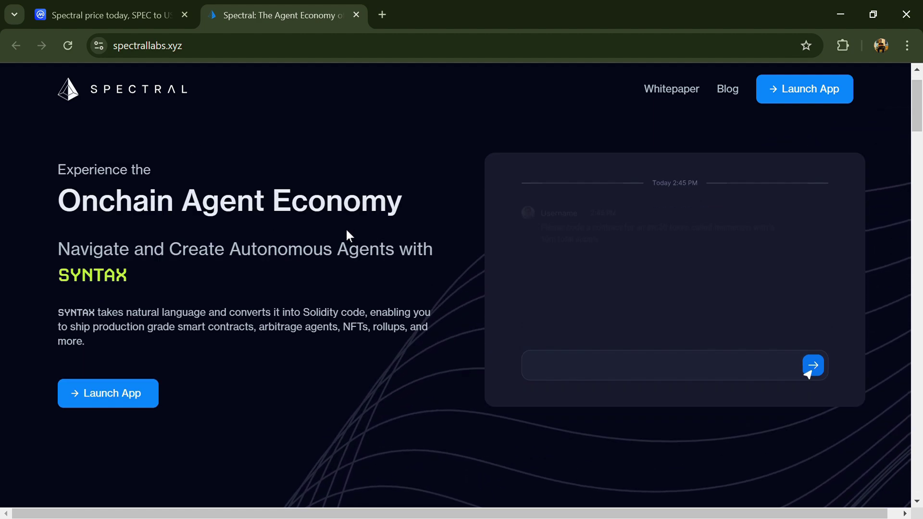
scroll(346, 229, "down", 5)
scroll(346, 231, "down", 3)
scroll(346, 230, "down", 3)
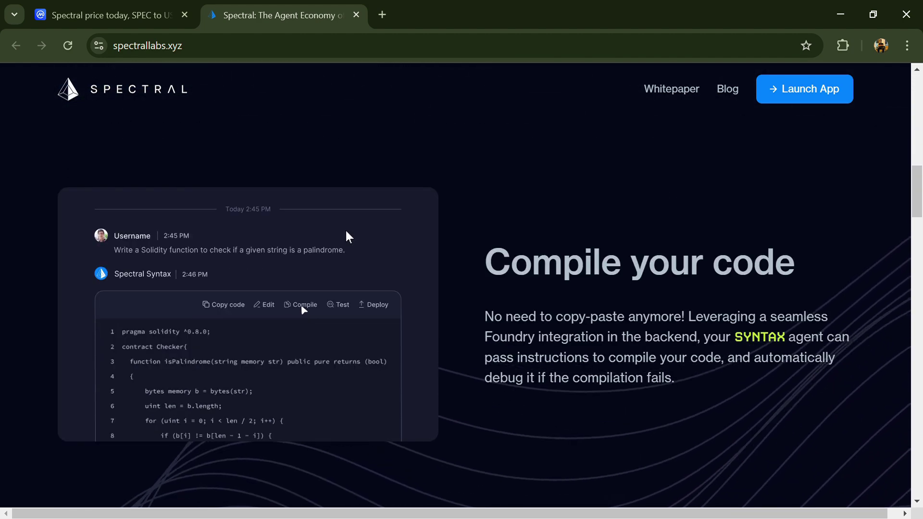
scroll(345, 231, "down", 3)
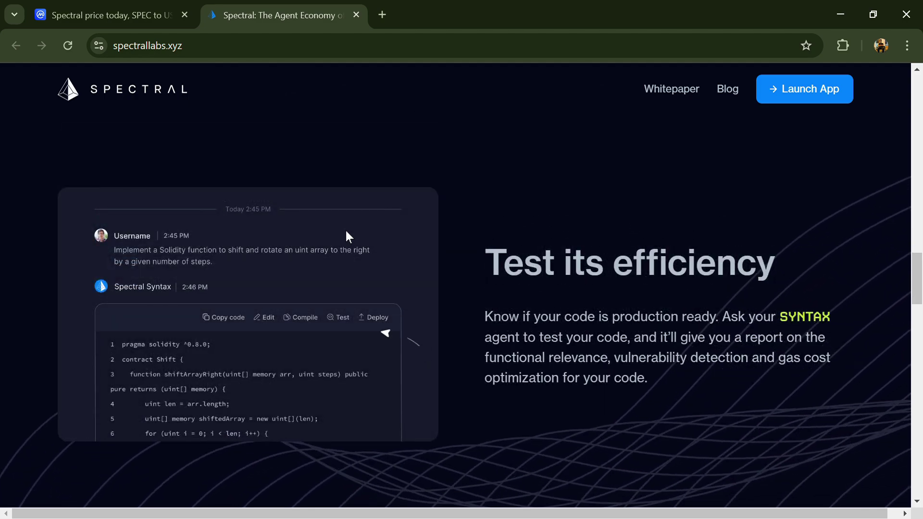
scroll(471, 274, "down", 3)
scroll(471, 275, "down", 3)
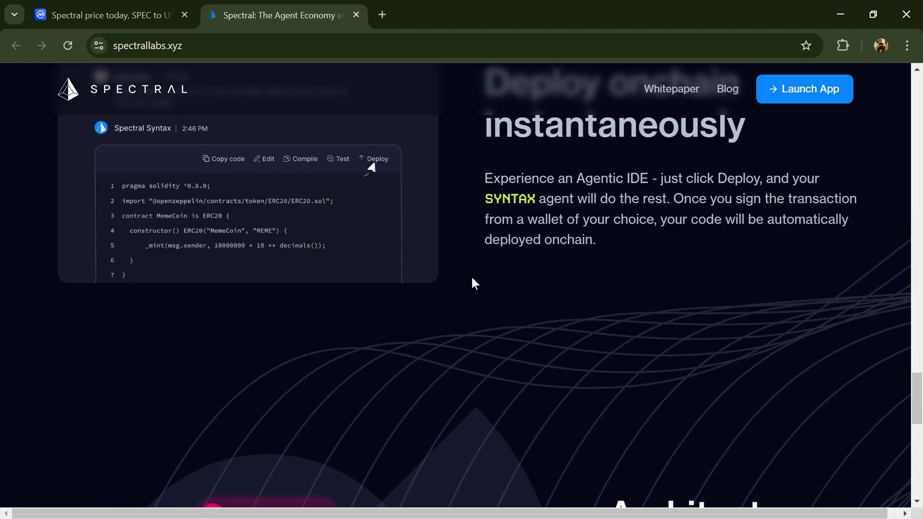
scroll(471, 274, "down", 3)
scroll(471, 275, "down", 3)
scroll(472, 277, "down", 5)
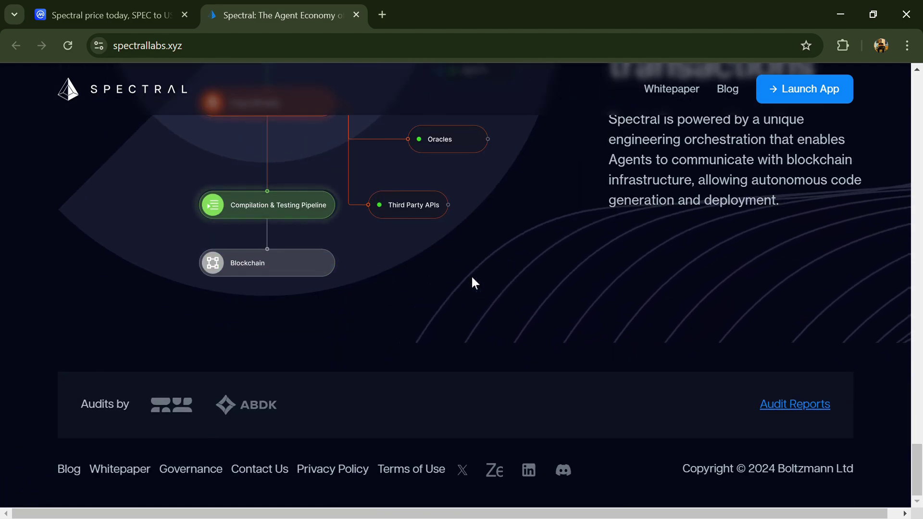
scroll(470, 275, "up", 5)
scroll(471, 274, "up", 4)
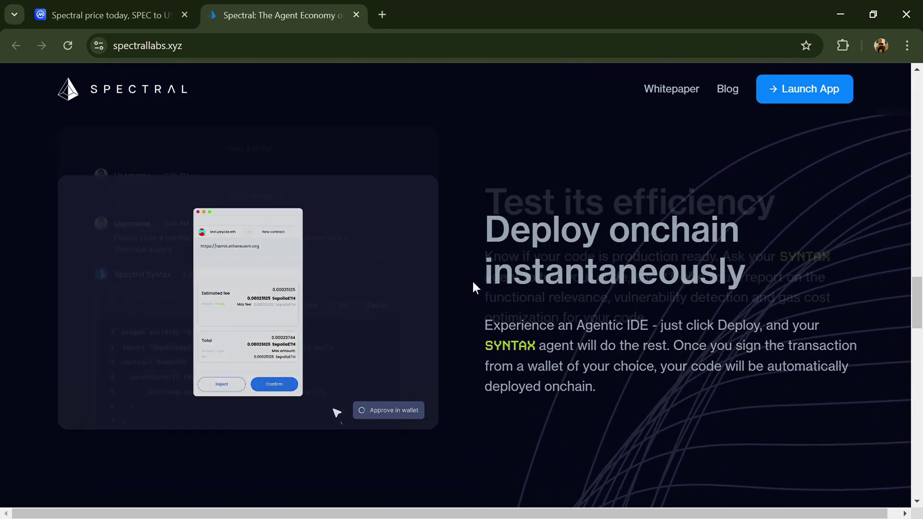
scroll(472, 278, "up", 3)
scroll(472, 279, "up", 3)
scroll(472, 282, "up", 5)
scroll(472, 282, "up", 5)
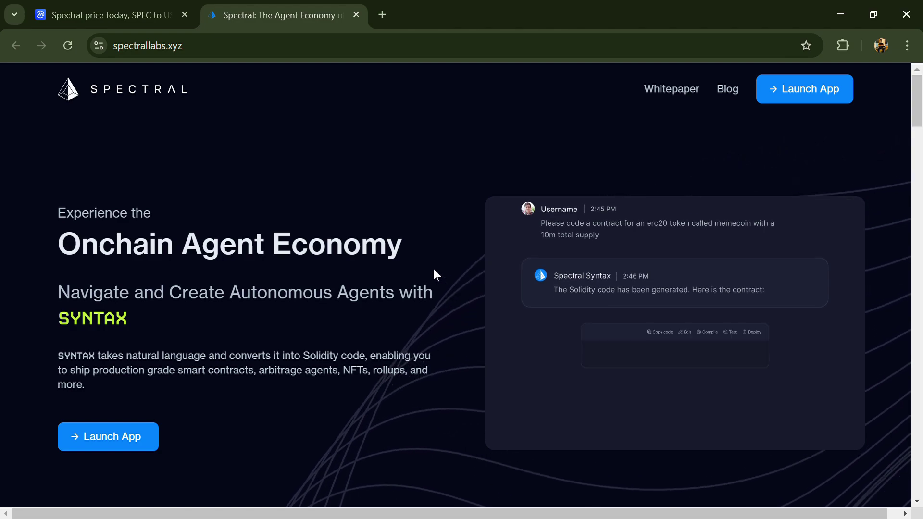
scroll(346, 228, "down", 4)
scroll(346, 230, "down", 3)
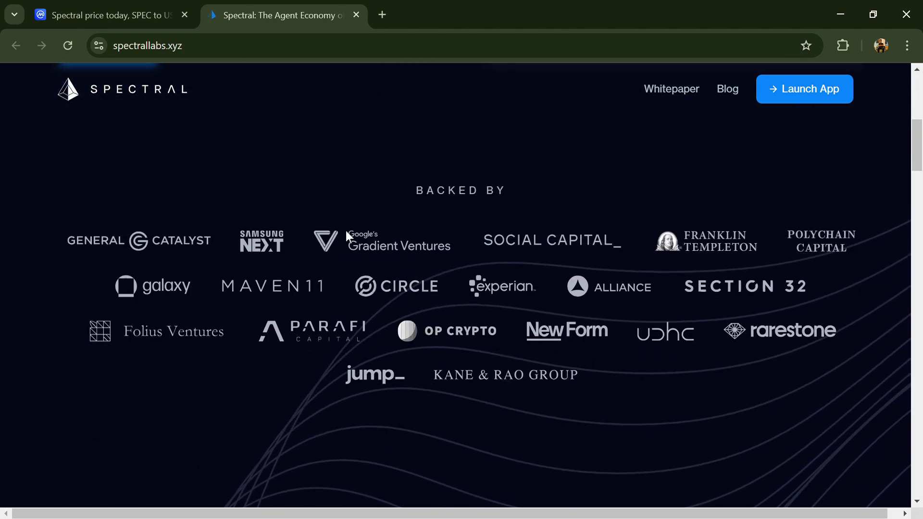
scroll(346, 229, "down", 3)
scroll(346, 230, "down", 3)
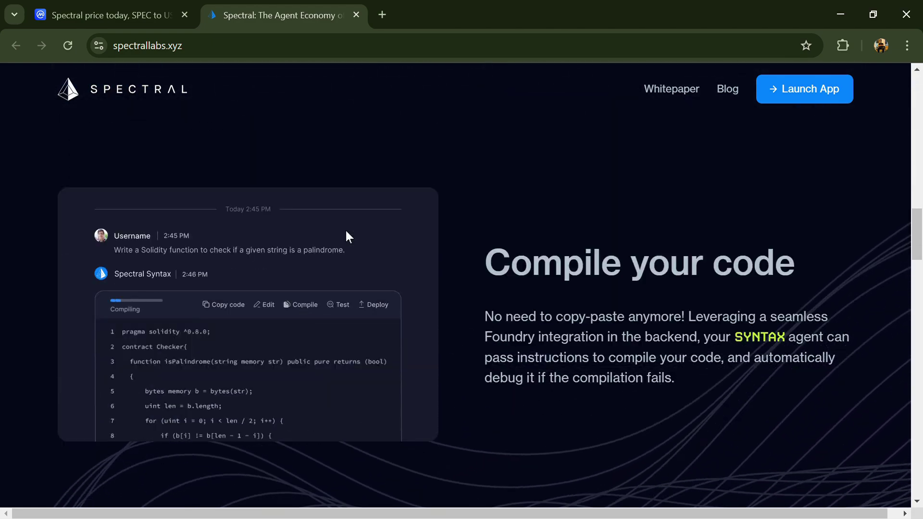
scroll(346, 230, "down", 3)
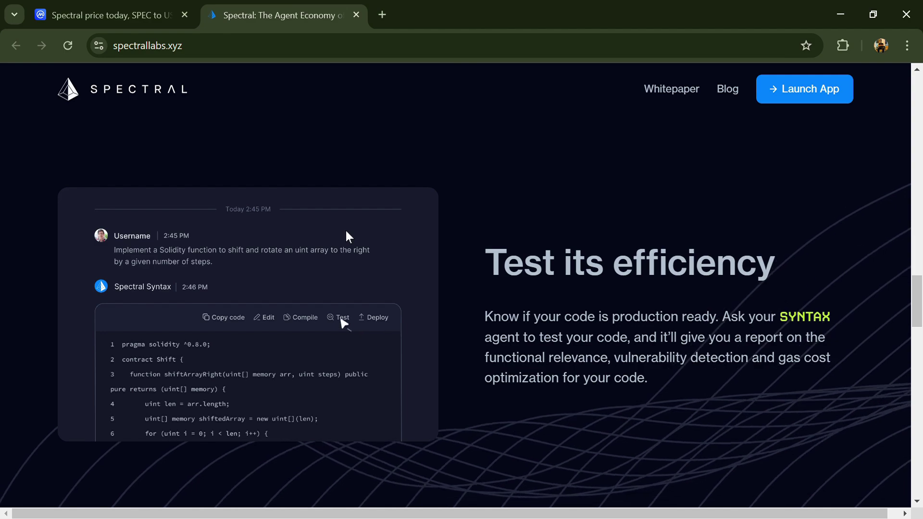
scroll(345, 230, "down", 3)
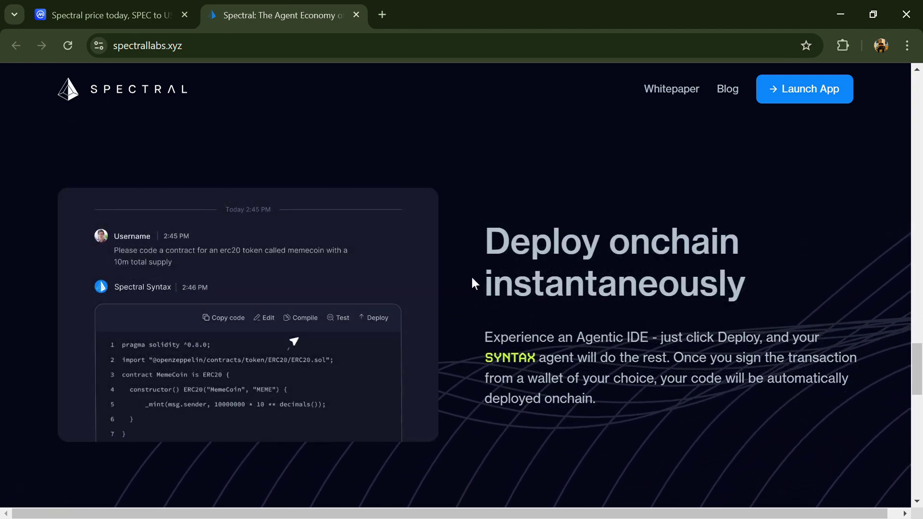
scroll(471, 275, "down", 4)
scroll(471, 275, "down", 4)
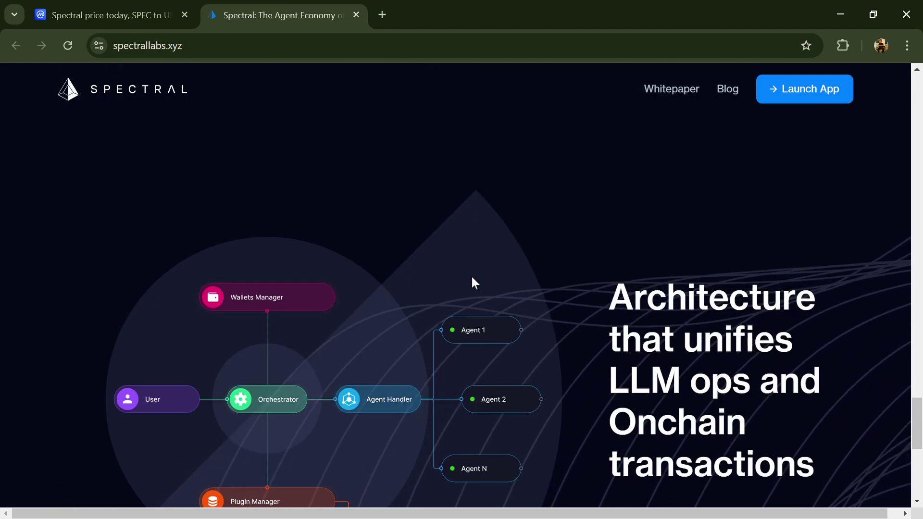
scroll(471, 274, "down", 4)
scroll(470, 275, "down", 2)
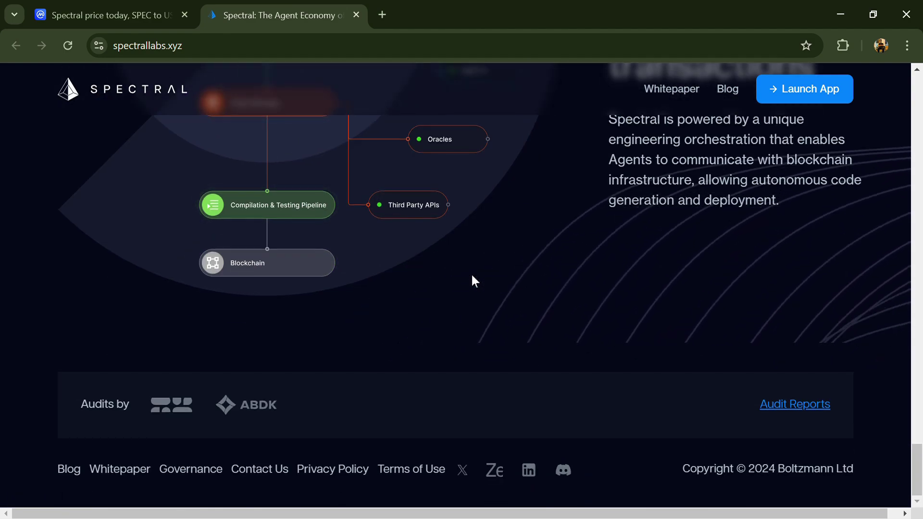
scroll(471, 275, "up", 8)
scroll(471, 278, "up", 4)
scroll(472, 280, "up", 4)
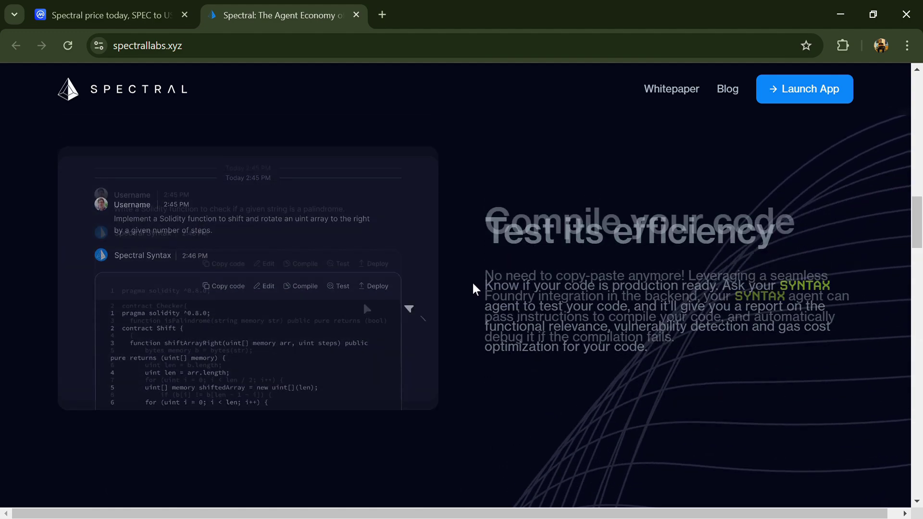
scroll(472, 280, "up", 5)
scroll(471, 282, "up", 4)
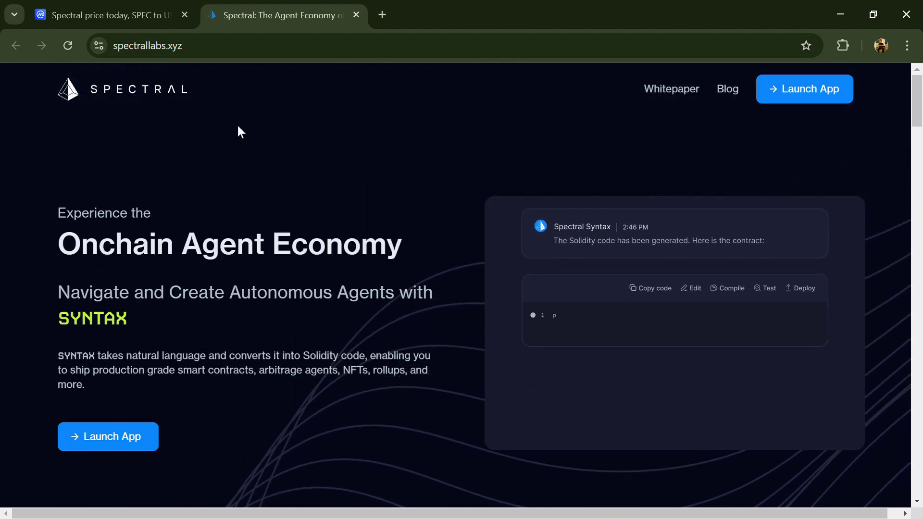
Return to Spectral's CoinMarketCap page and highlight the 100M total and 10.34M circulating SPEC supply.
left_click(109, 14)
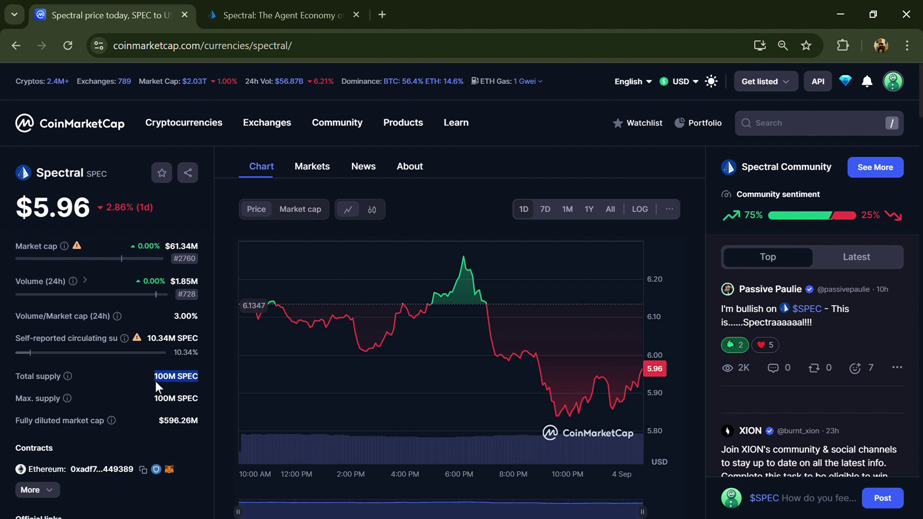
left_click_drag(148, 337, 198, 339)
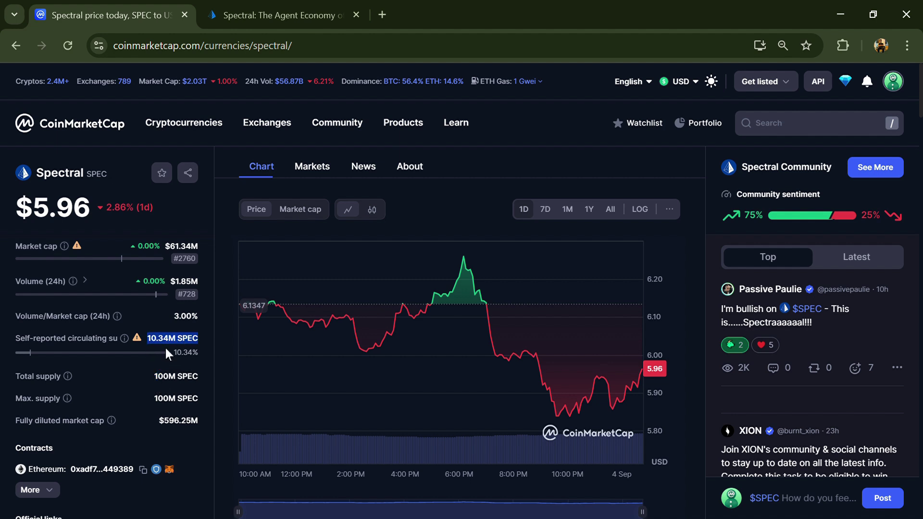
Review Spectral's 19 trading pairs in the full-width CoinMarketCap Markets table.
left_click(165, 349)
left_click(312, 166)
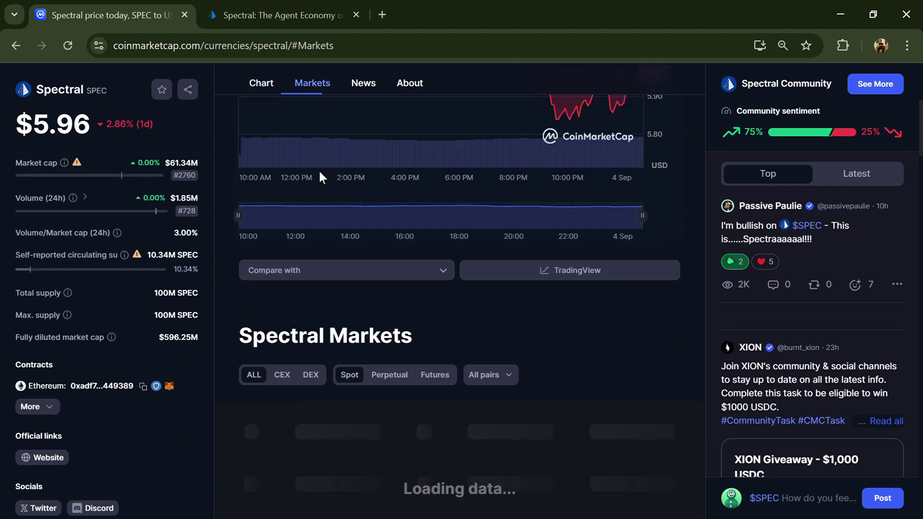
scroll(635, 299, "down", 3)
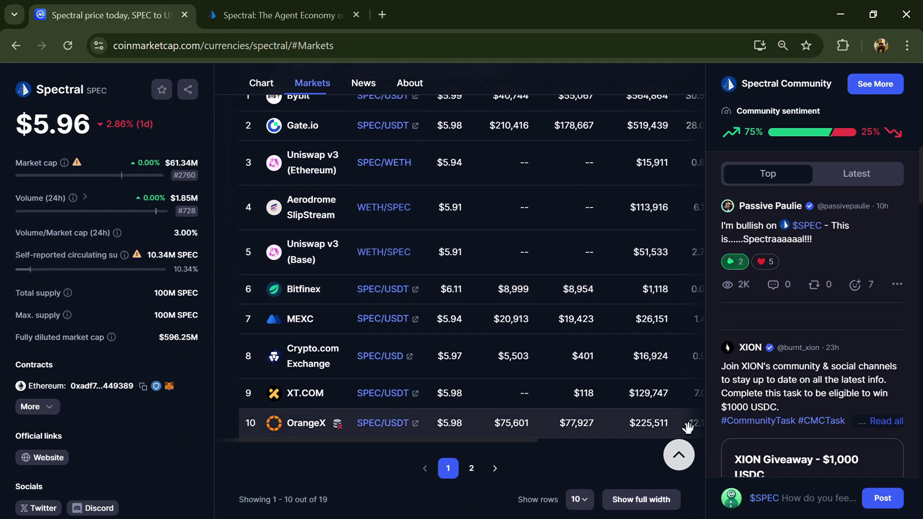
left_click(647, 498)
scroll(686, 287, "down", 5)
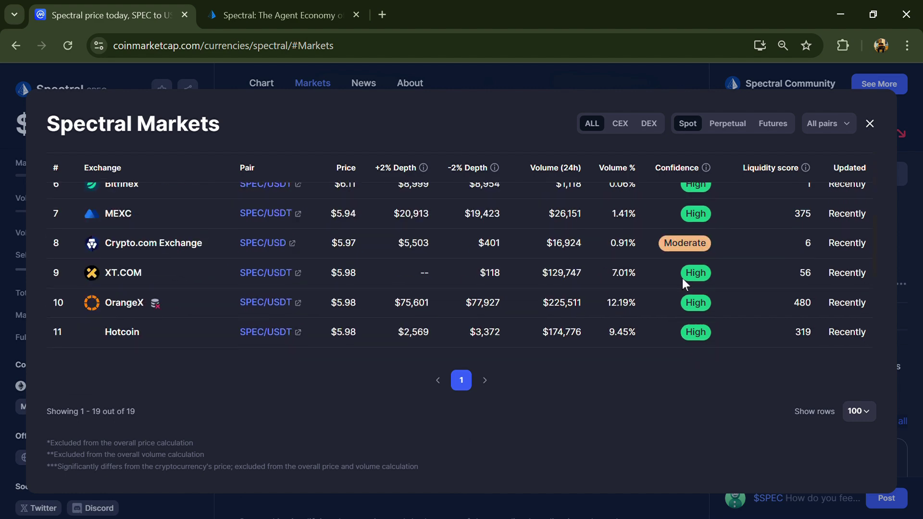
scroll(686, 286, "down", 5)
key("Escape")
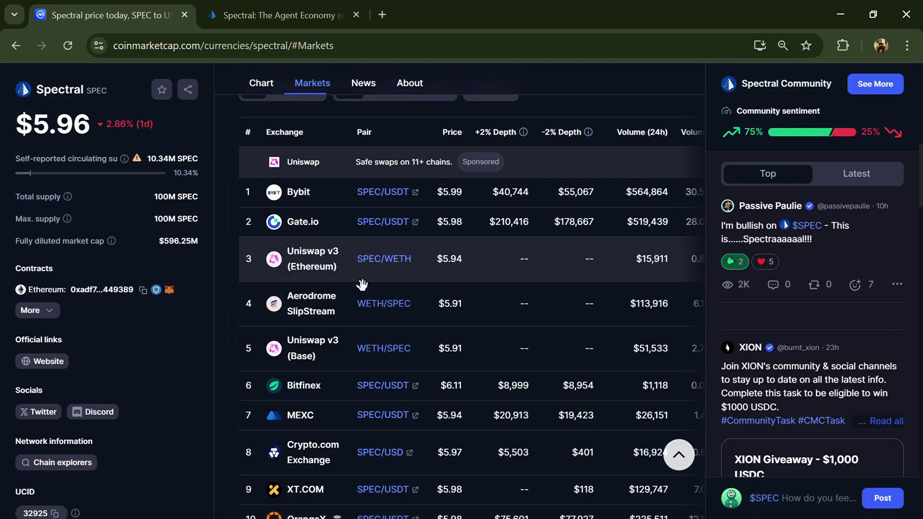
Show the SPEC contract's Etherscan holders list and highlight Bybit Hot Wallet's 2.1859% share.
left_click(92, 289)
left_click(101, 176)
double_click(613, 255)
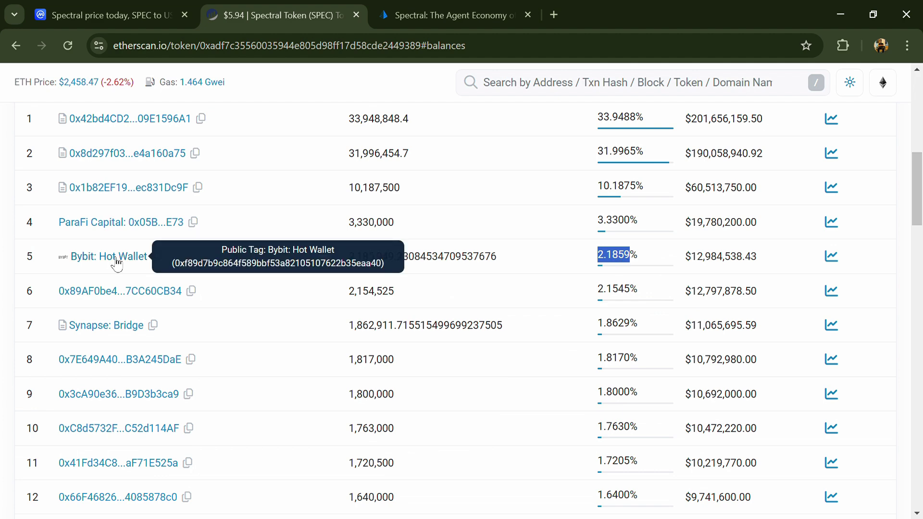
Browse SPEC holders, closing the Bybit, Gate.io 5 and Crypto.com 5 (0.0910%) tag details.
left_click(470, 217)
scroll(468, 253, "down", 3)
scroll(589, 299, "down", 3)
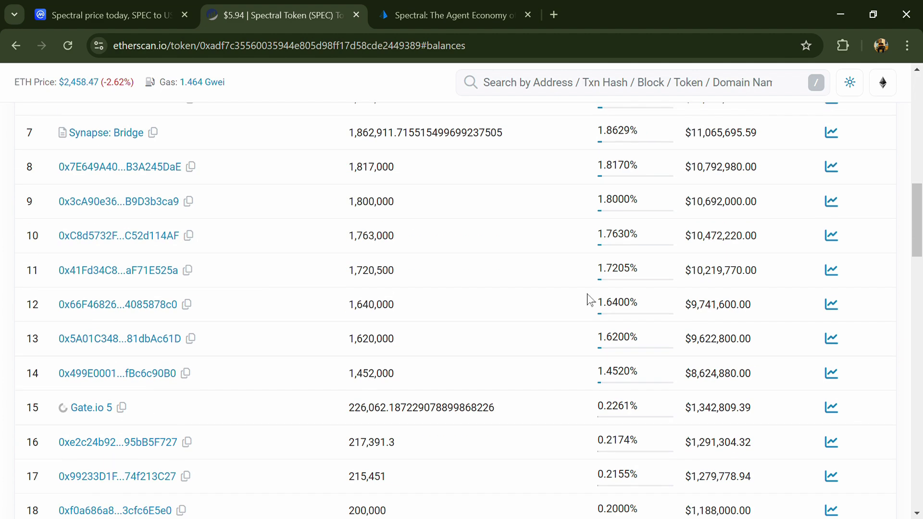
scroll(589, 298, "down", 2)
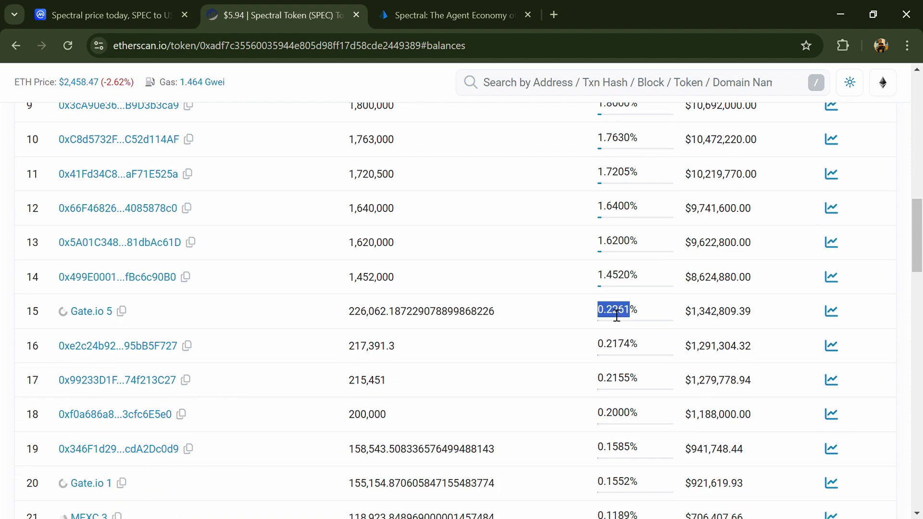
left_click(432, 311)
scroll(491, 288, "down", 3)
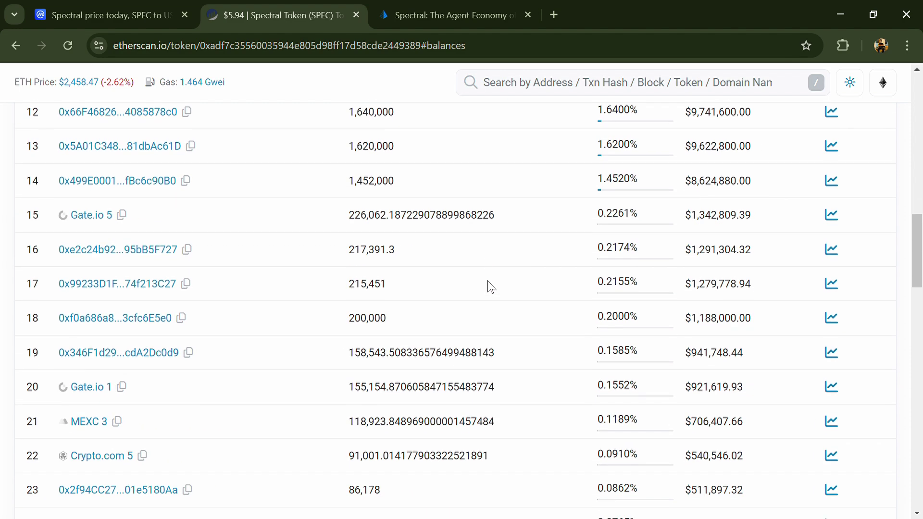
scroll(546, 312, "down", 2)
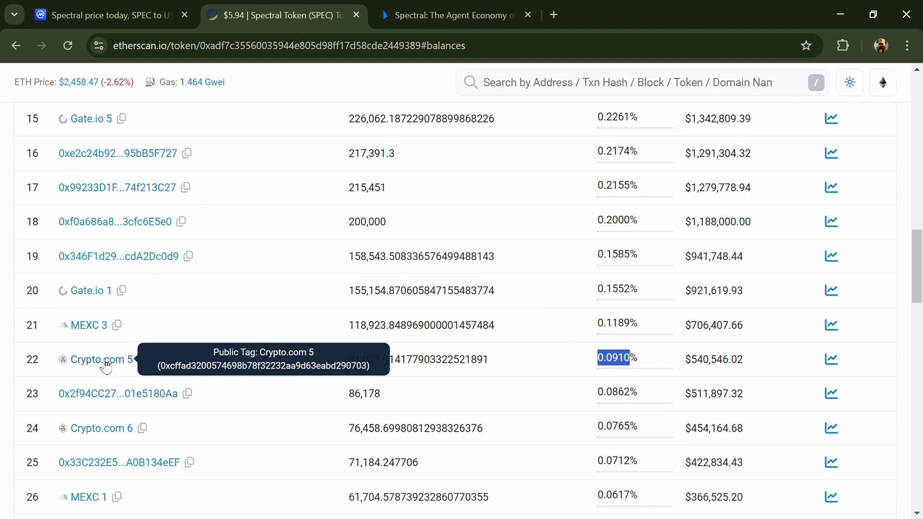
left_click(632, 309)
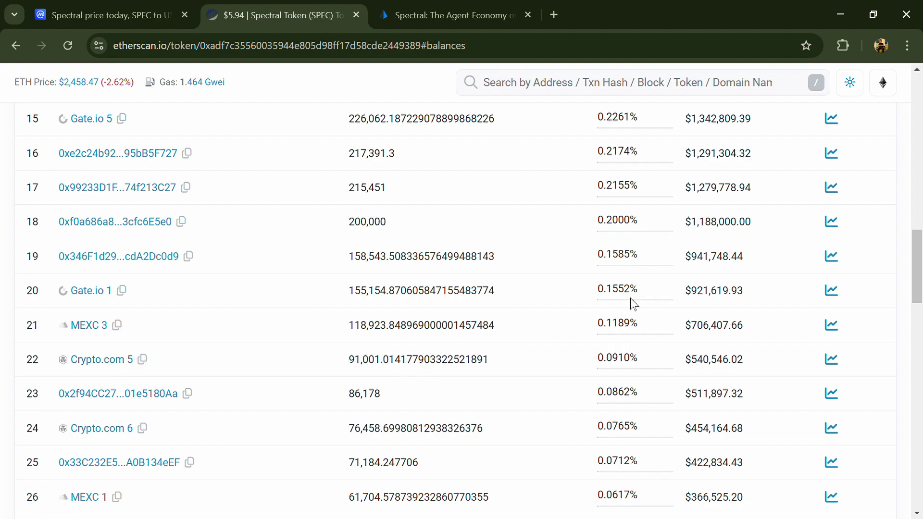
scroll(577, 302, "down", 3)
scroll(564, 294, "down", 3)
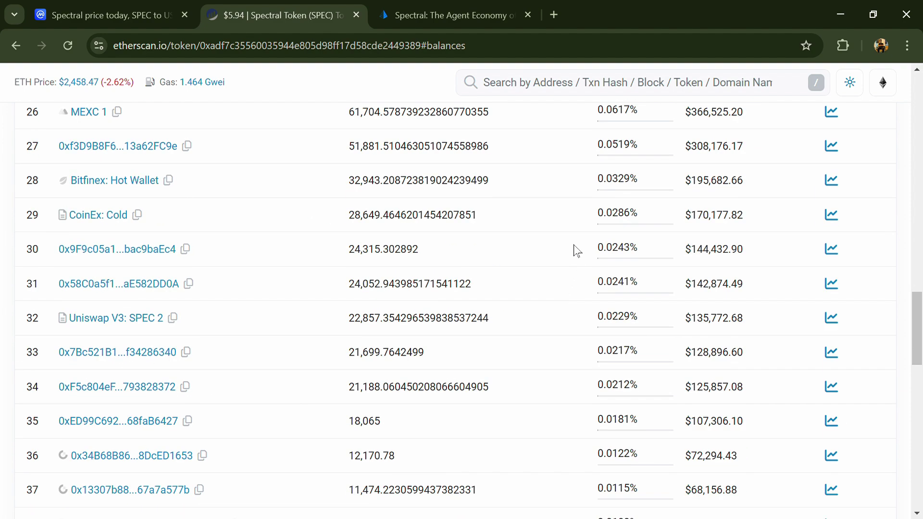
scroll(576, 251, "down", 3)
scroll(576, 250, "down", 3)
scroll(577, 250, "down", 3)
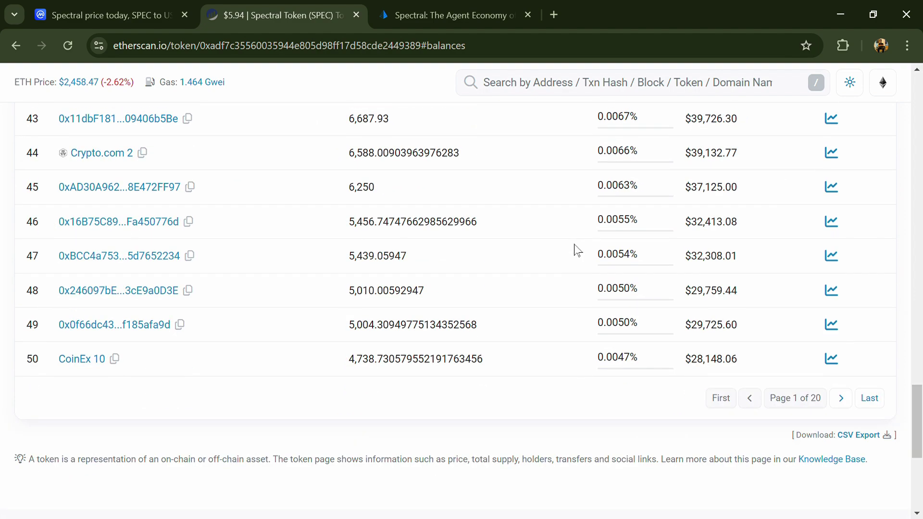
scroll(577, 250, "up", 4)
scroll(573, 260, "up", 4)
scroll(571, 270, "up", 5)
scroll(570, 275, "up", 2)
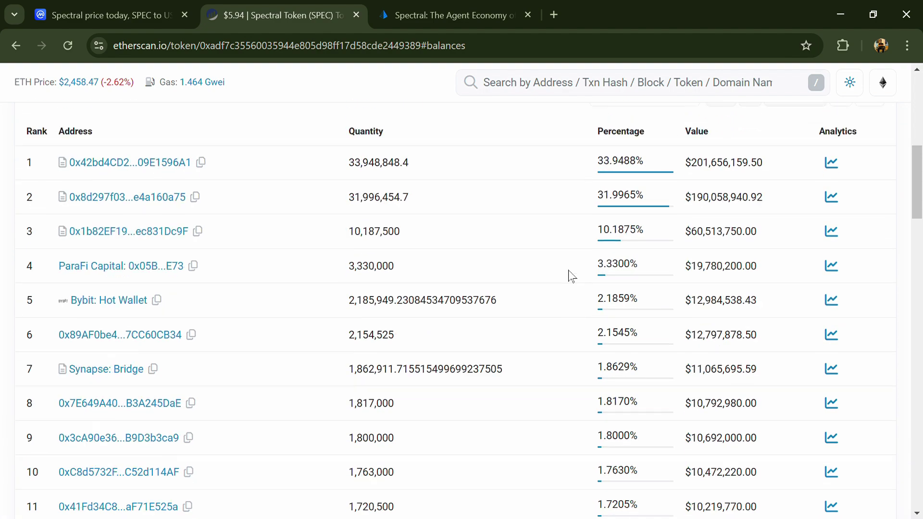
scroll(569, 275, "up", 1)
scroll(569, 276, "down", 2)
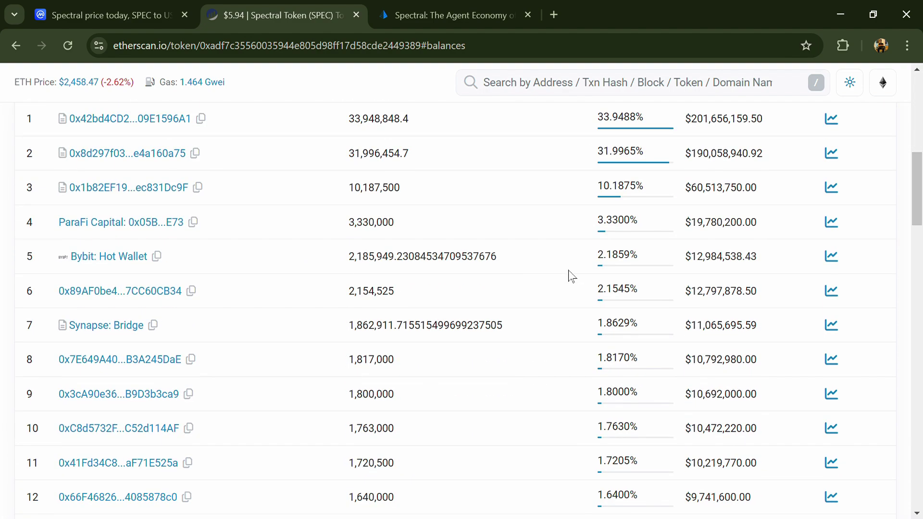